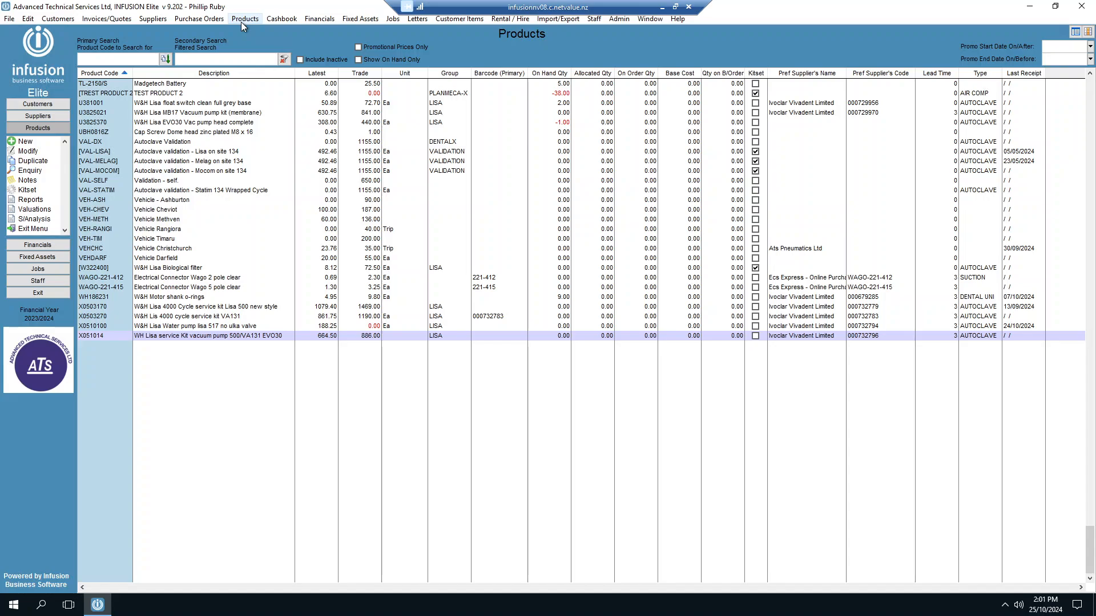
- Filter the product list by "ctss" to check for an existing product, and clear the filter
left_click(227, 59)
type("c")
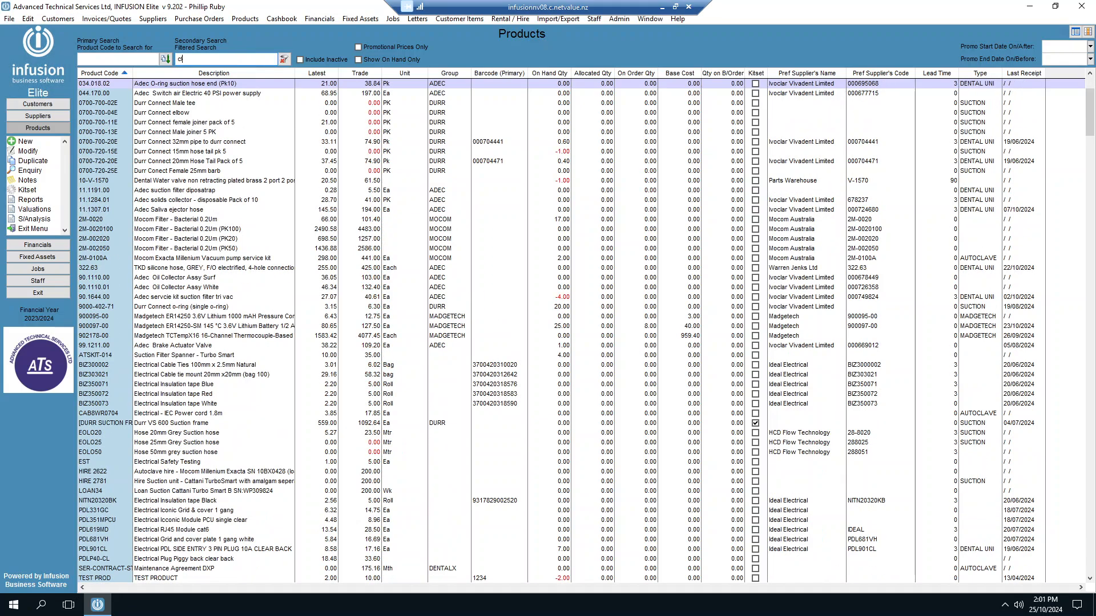
type("tss")
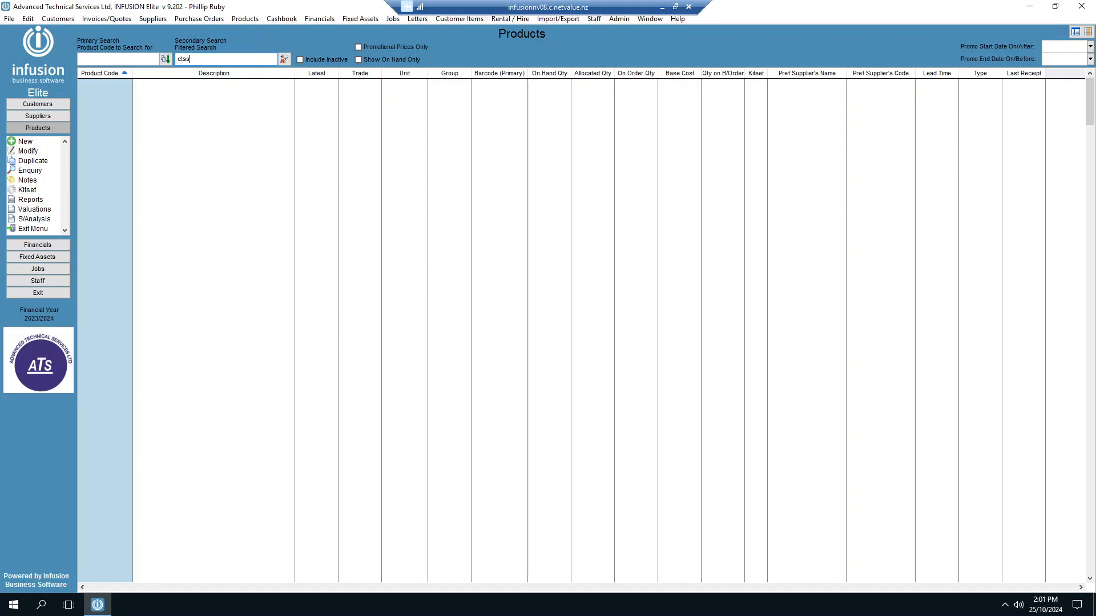
key("BackSpace")
key("BackSpace")
key("BackSpace")
key("BackSpace")
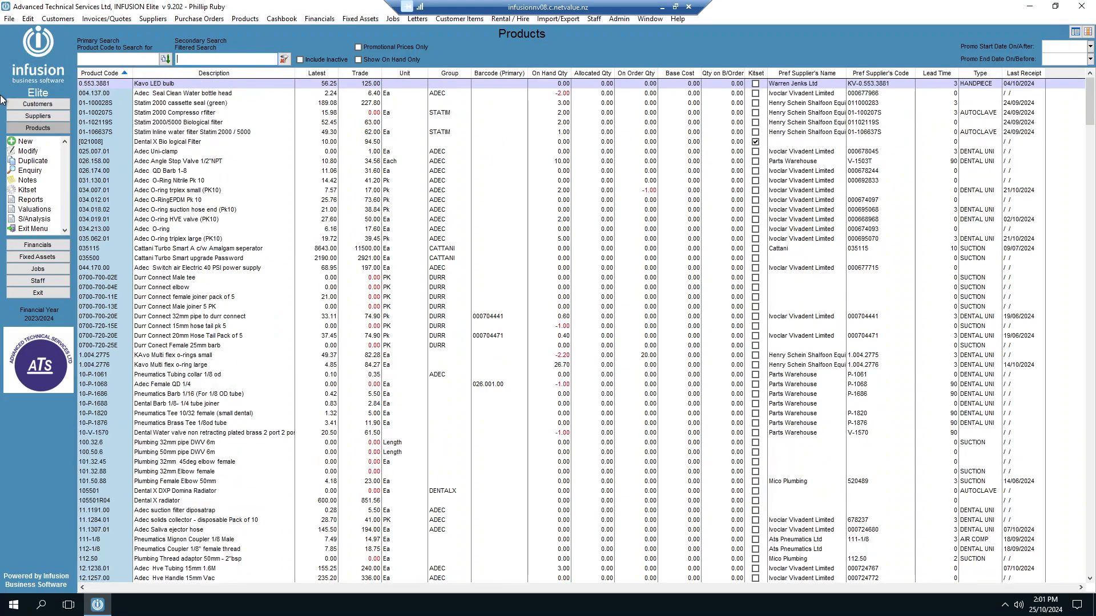
- Create a product with code CTSSMBK and description "Cattani Turbosmart Suction motor bearing kit (blower)"
left_click(25, 141)
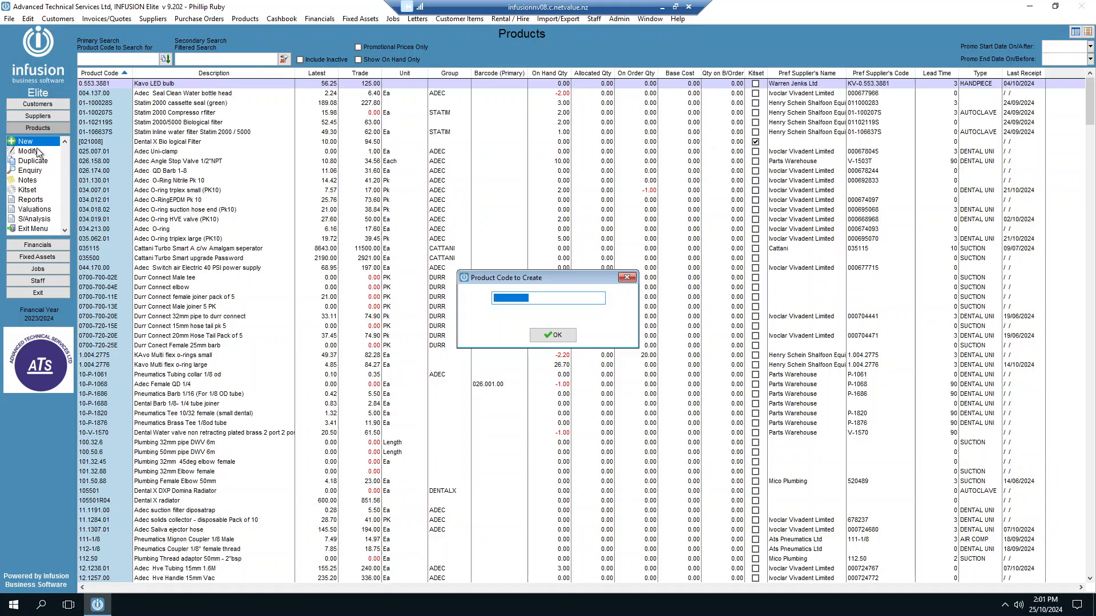
type("CTSSMBK")
key("Return")
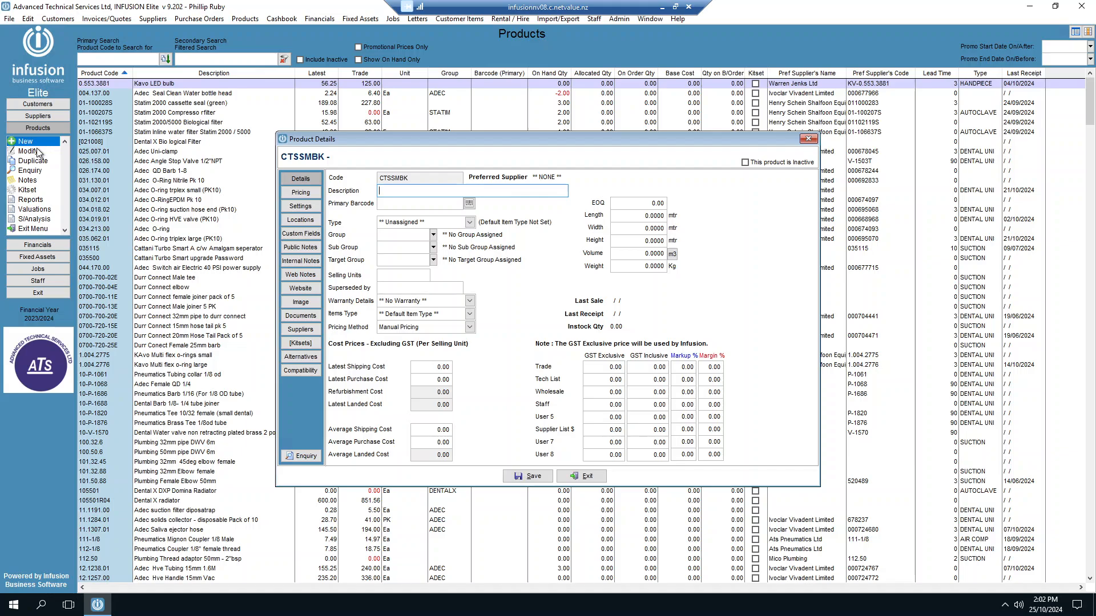
type("Cattani Turbosmart Suction motor bearing kit")
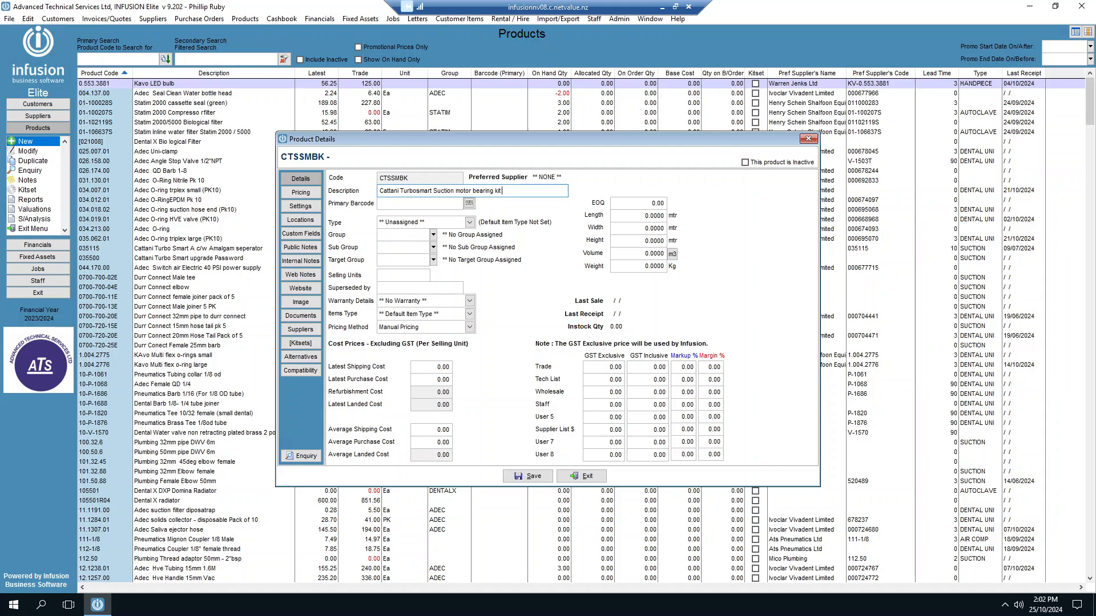
type(" (blower)")
- Assign the new product the type Suction units and the group CATTANI, accepting the group's default G/L links
key("Tab")
key("Tab")
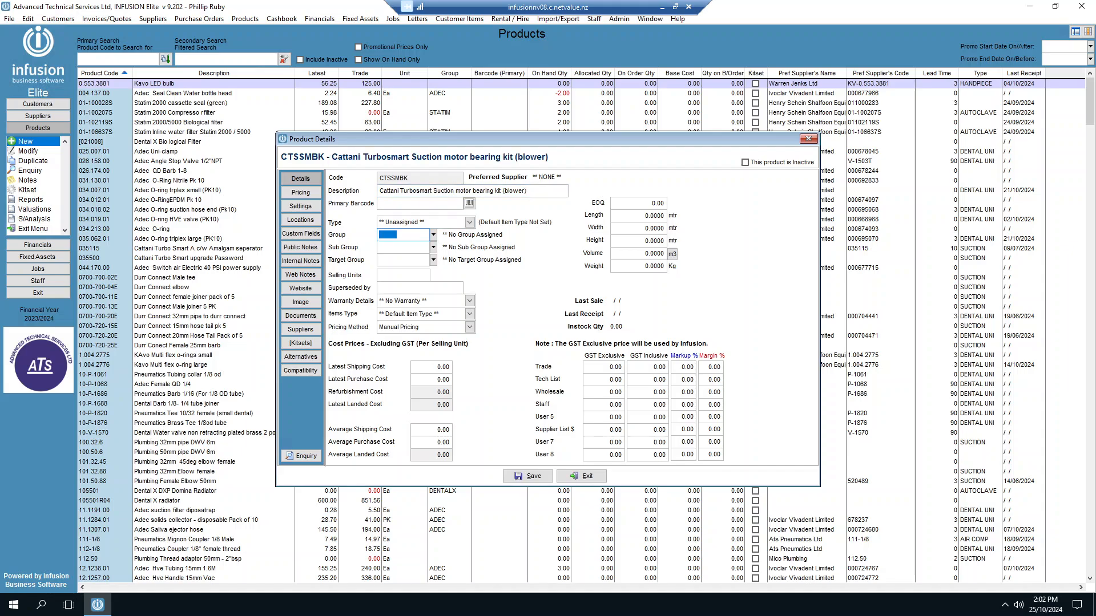
key("shift+Tab")
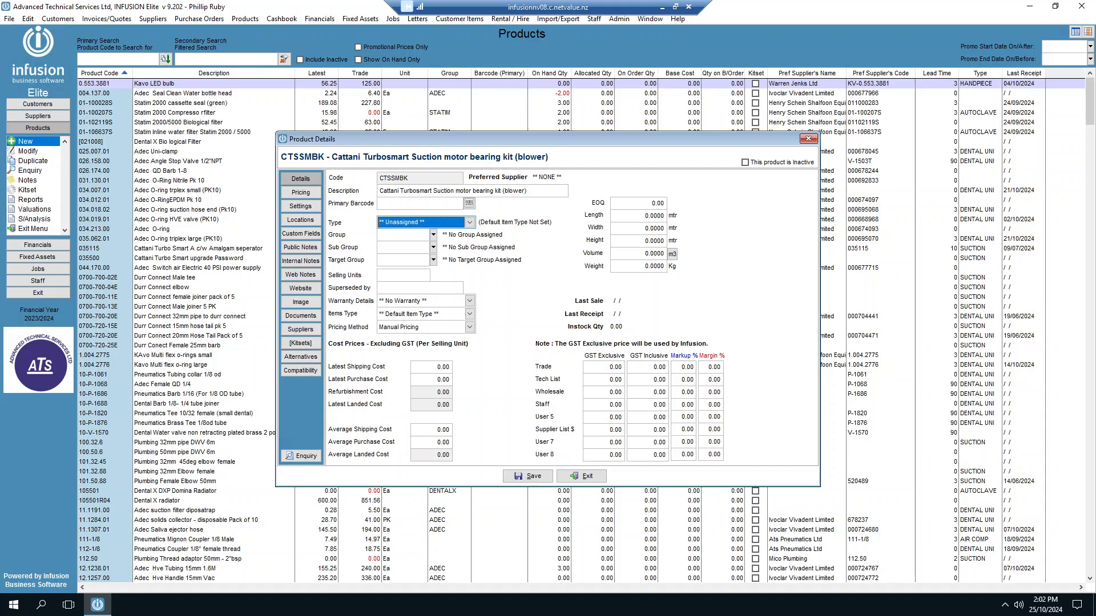
type("s")
key("Tab")
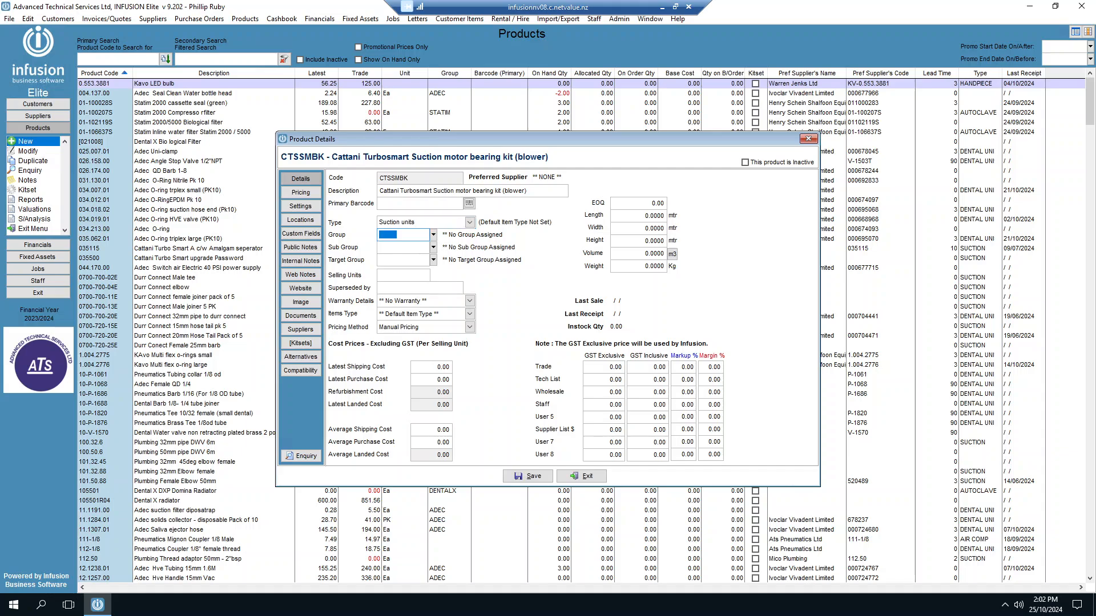
type("CATTANI")
left_click(434, 234)
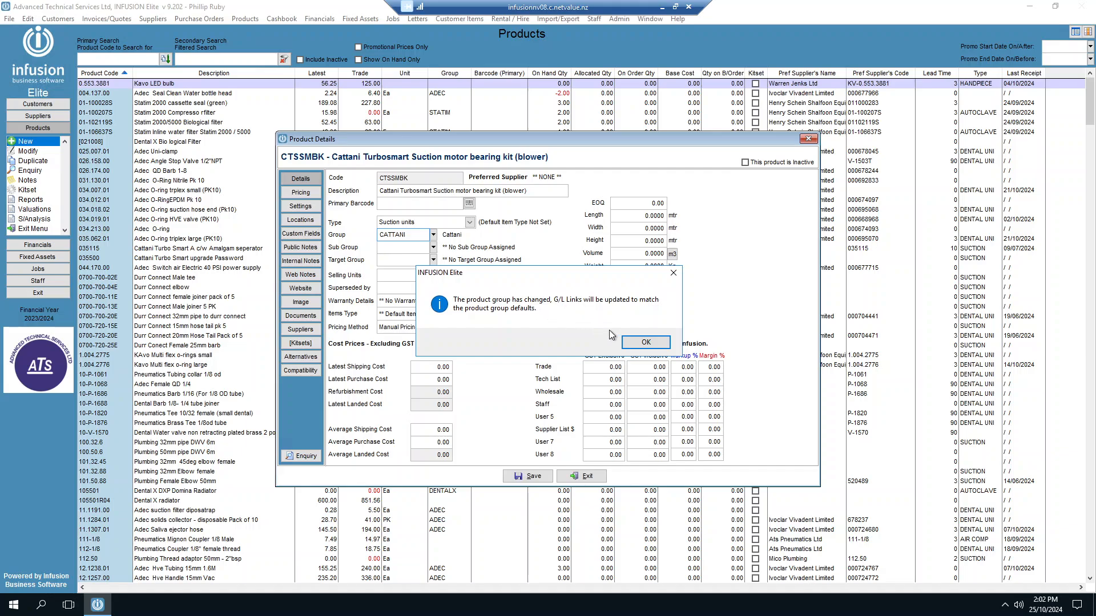
left_click(628, 342)
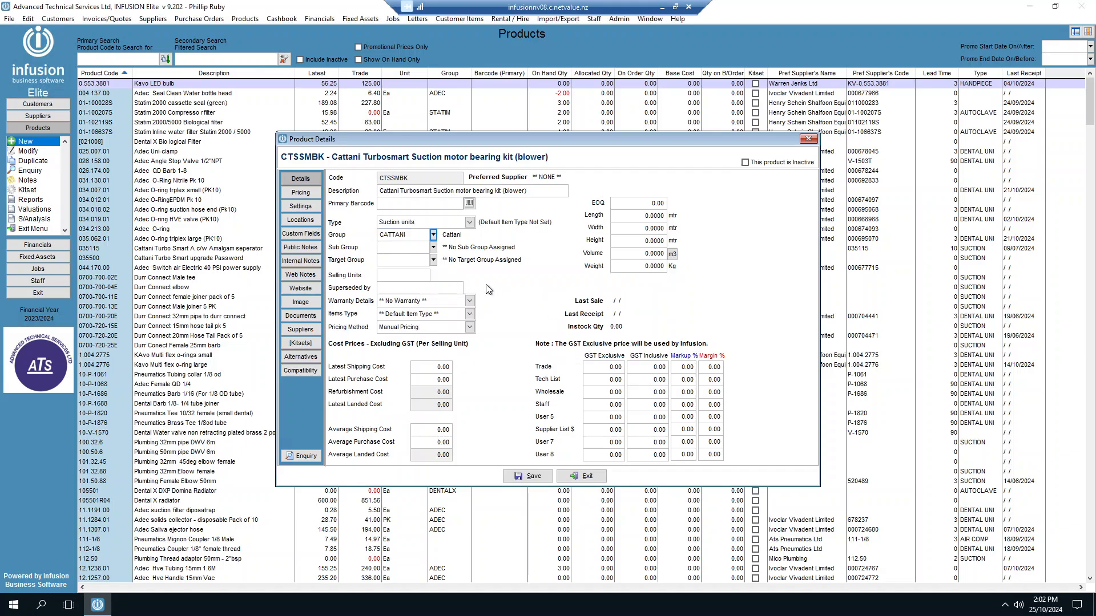
left_click(433, 236)
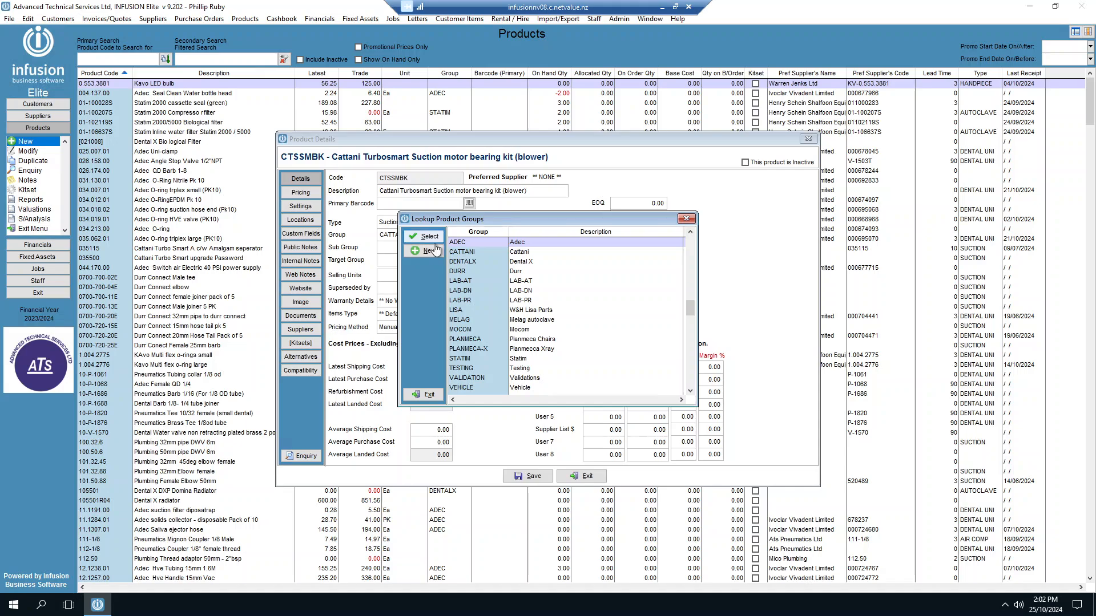
left_click(423, 394)
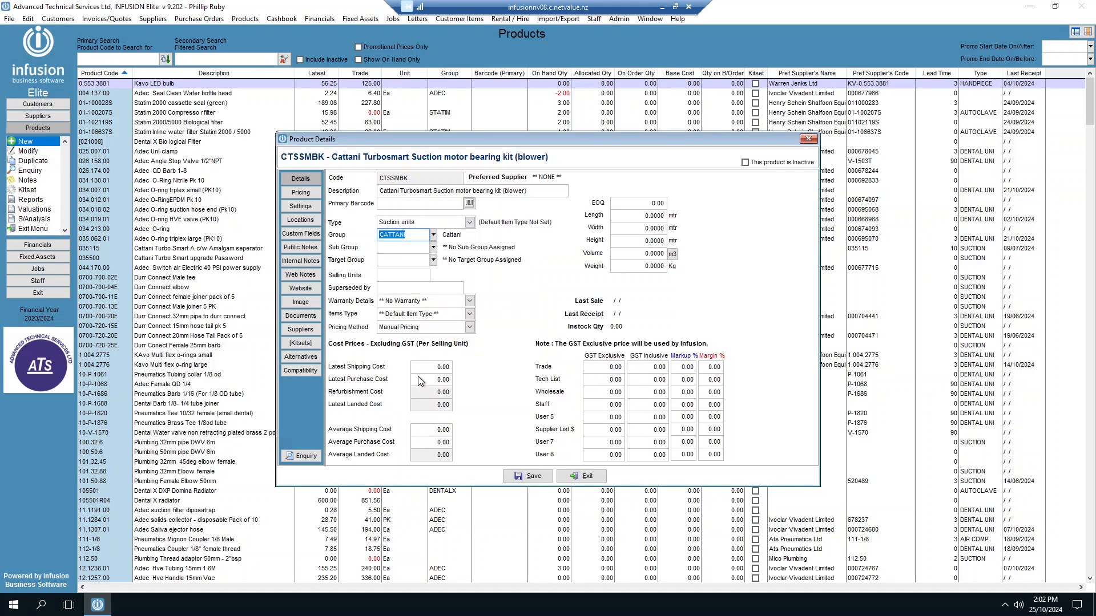
- Set the product's selling units to Ea and save it after reviewing its G/L, GST and tracking settings
left_click(391, 275)
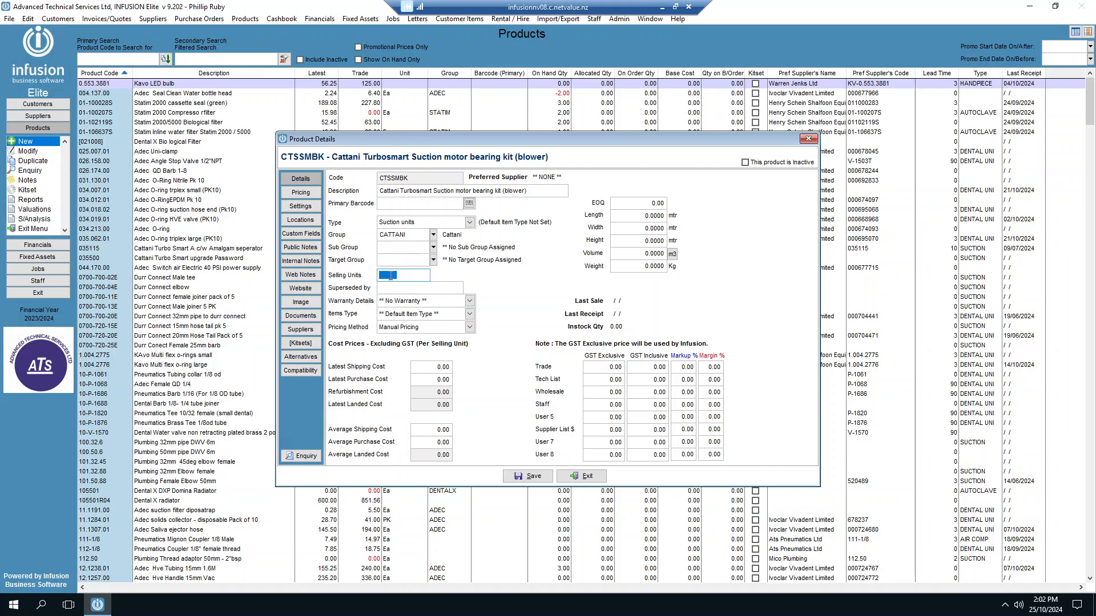
type("E")
key("Tab")
key("Tab")
key("Tab")
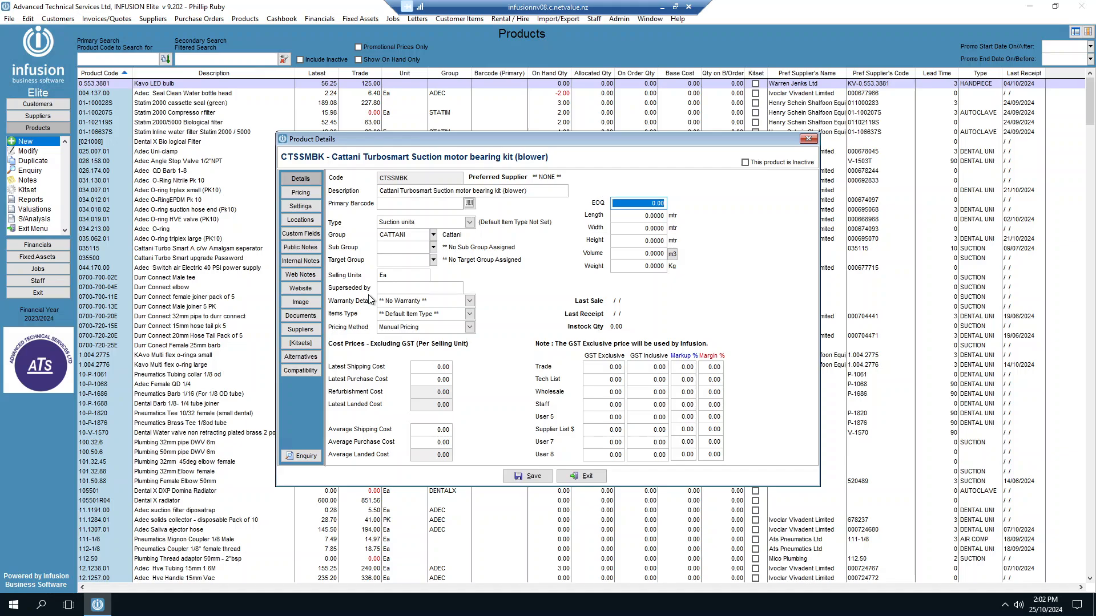
left_click(300, 206)
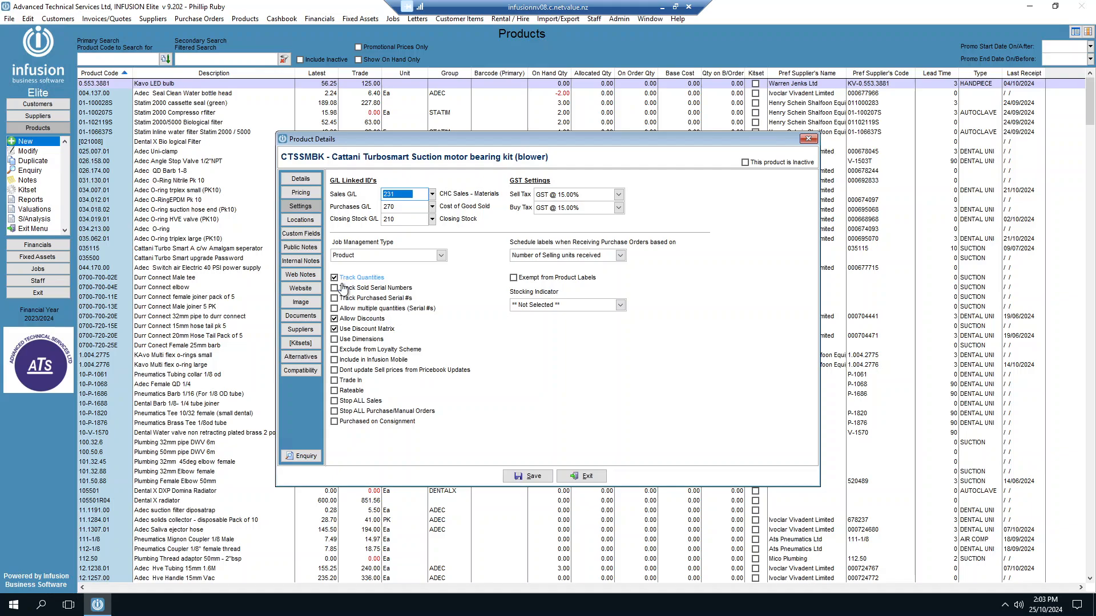
left_click(535, 477)
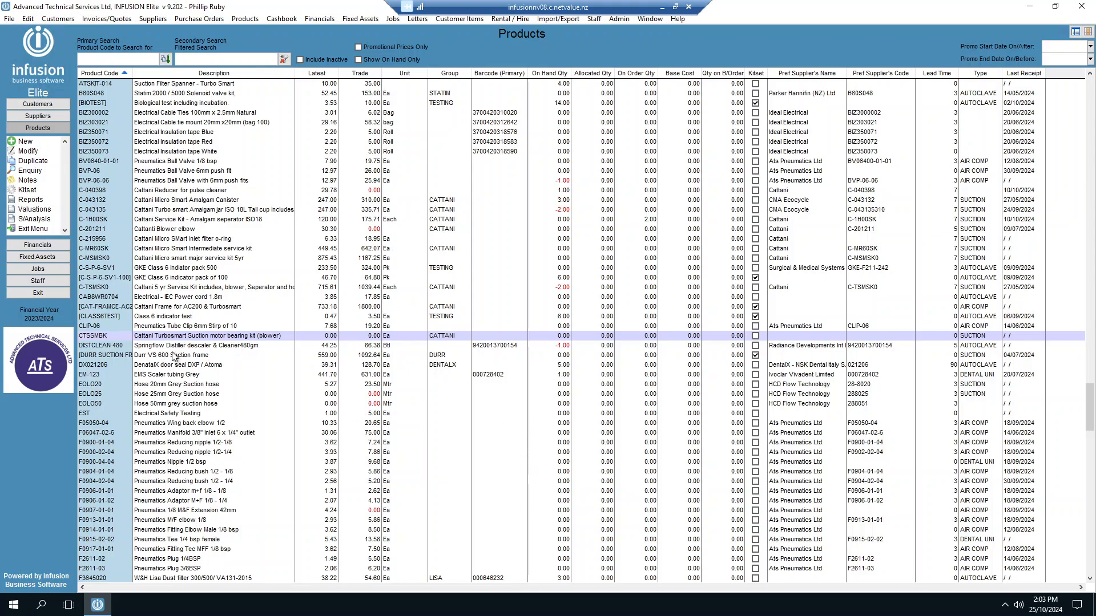
- Open the kitset components of CTSSMBK and add the small blower bearing 6202VVC3 with quantity 1
left_click(35, 193)
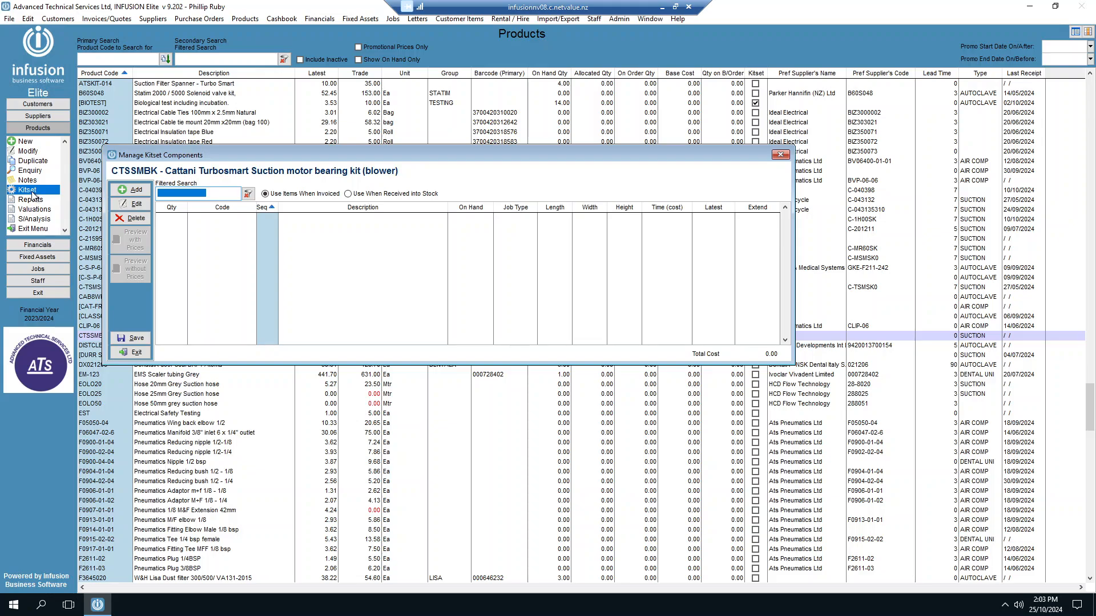
left_click(137, 193)
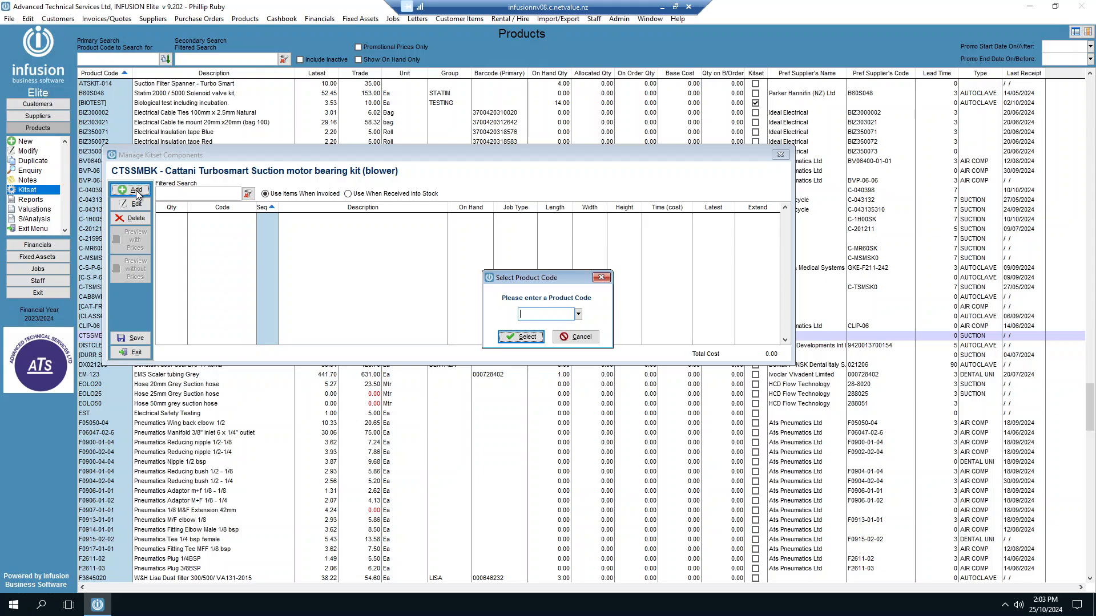
type("6202")
key("Return")
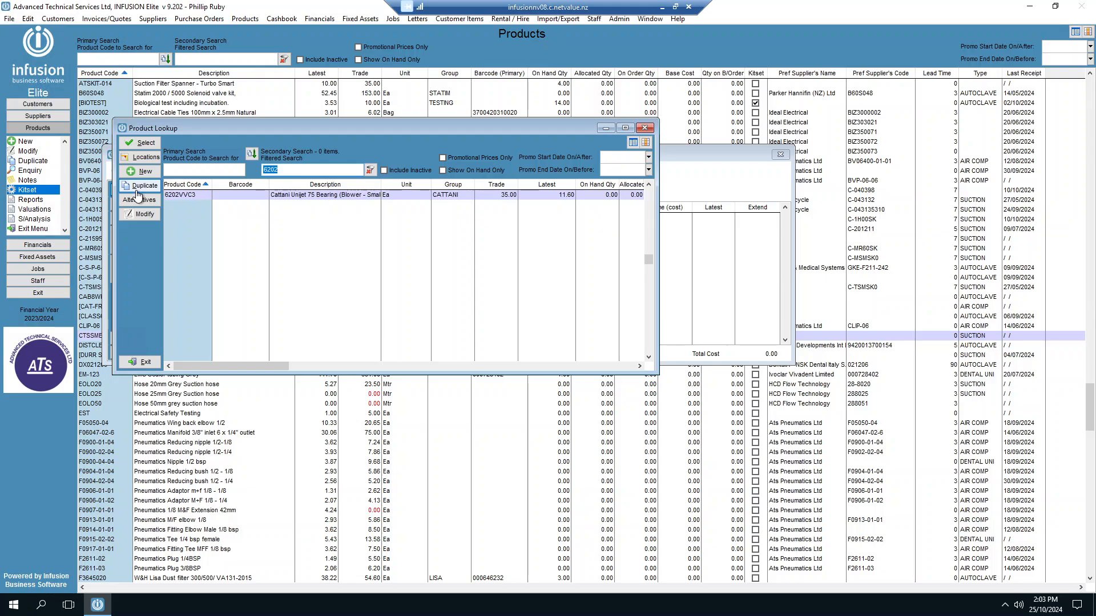
left_click(187, 194)
double_click(186, 194)
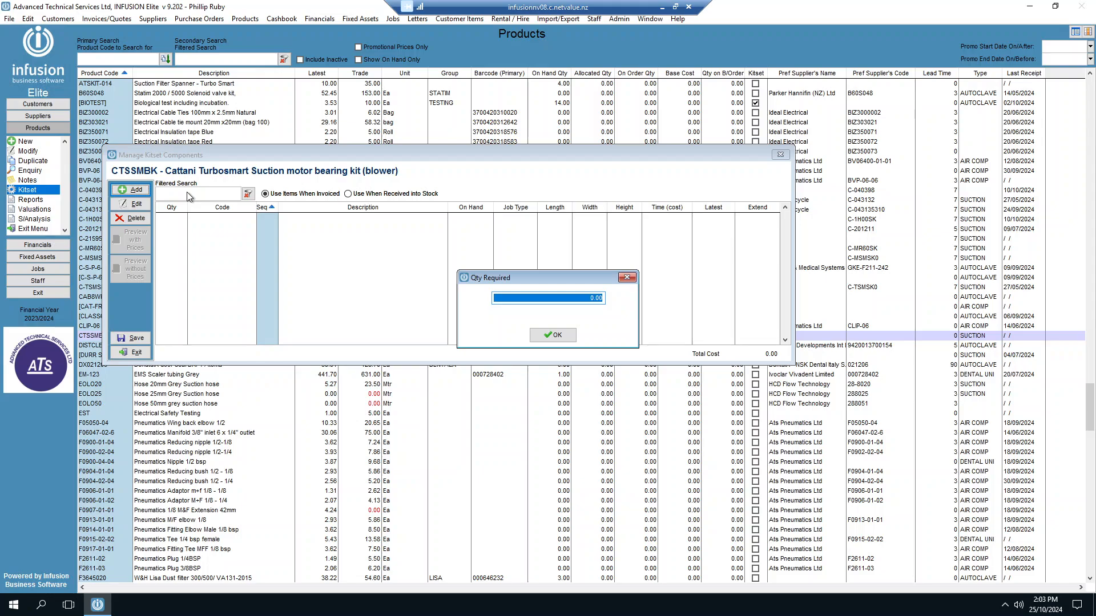
type("1.")
key("Return")
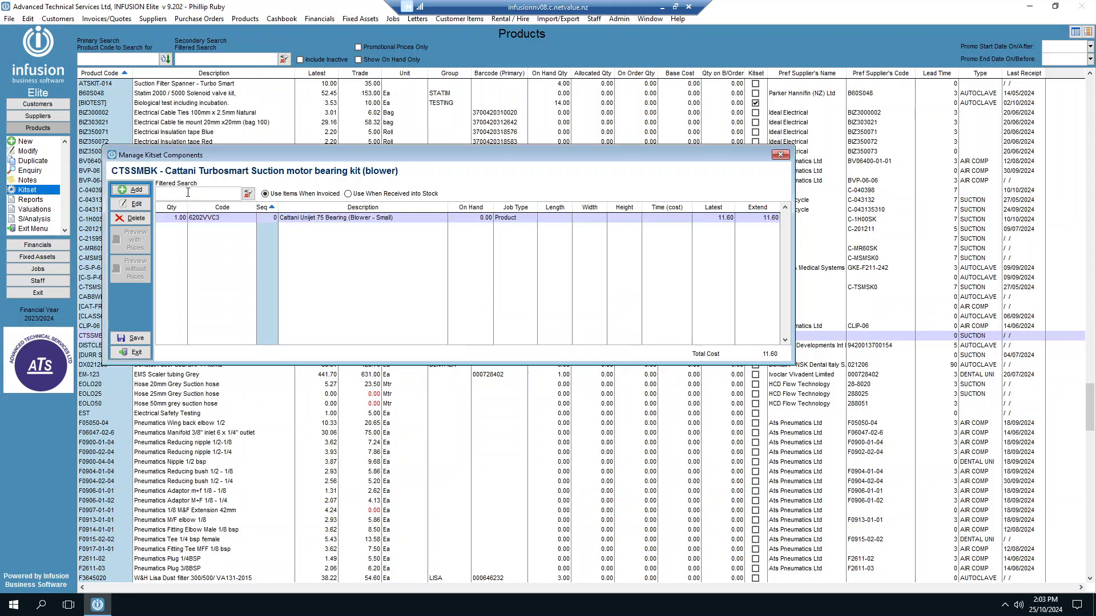
- Add the blower bearing 6203VVCMNSK to the kitset with quantity 1
key("Return")
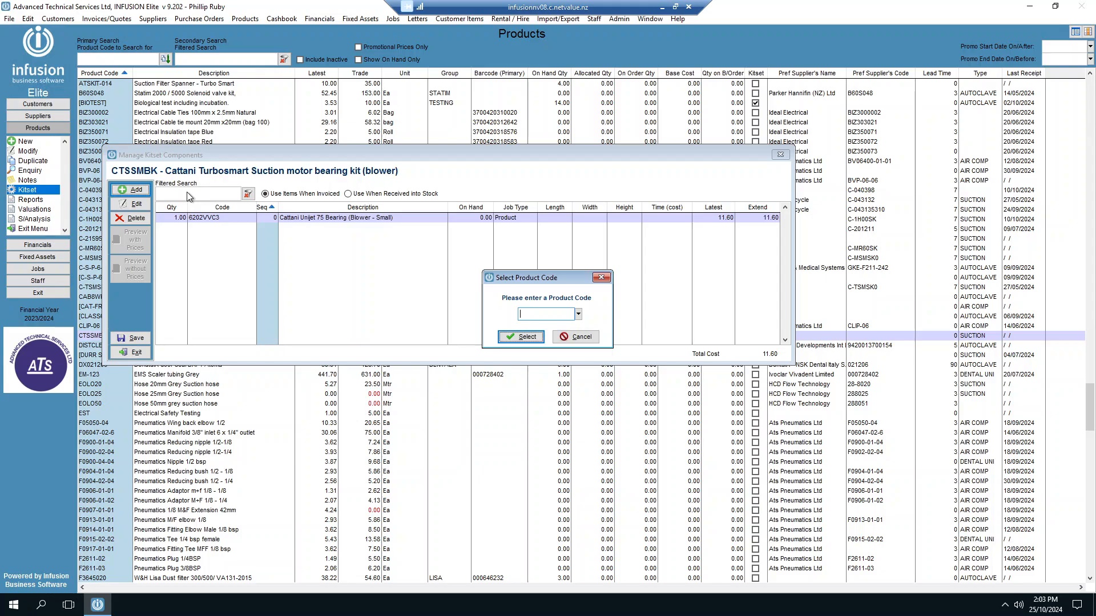
type("6203")
key("Return")
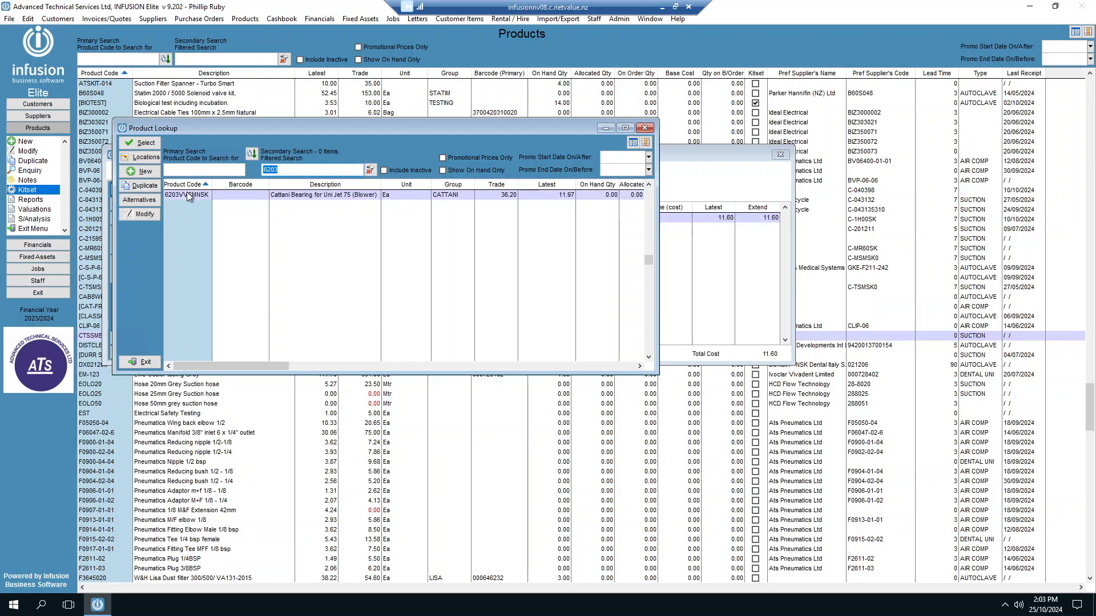
double_click(187, 193)
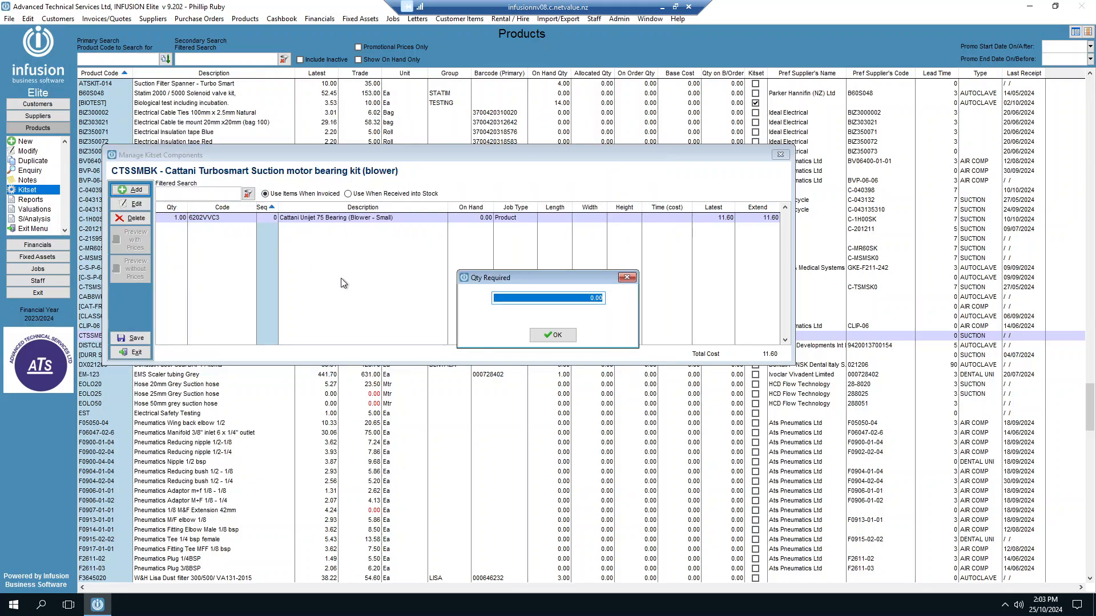
type("1.")
key("Return")
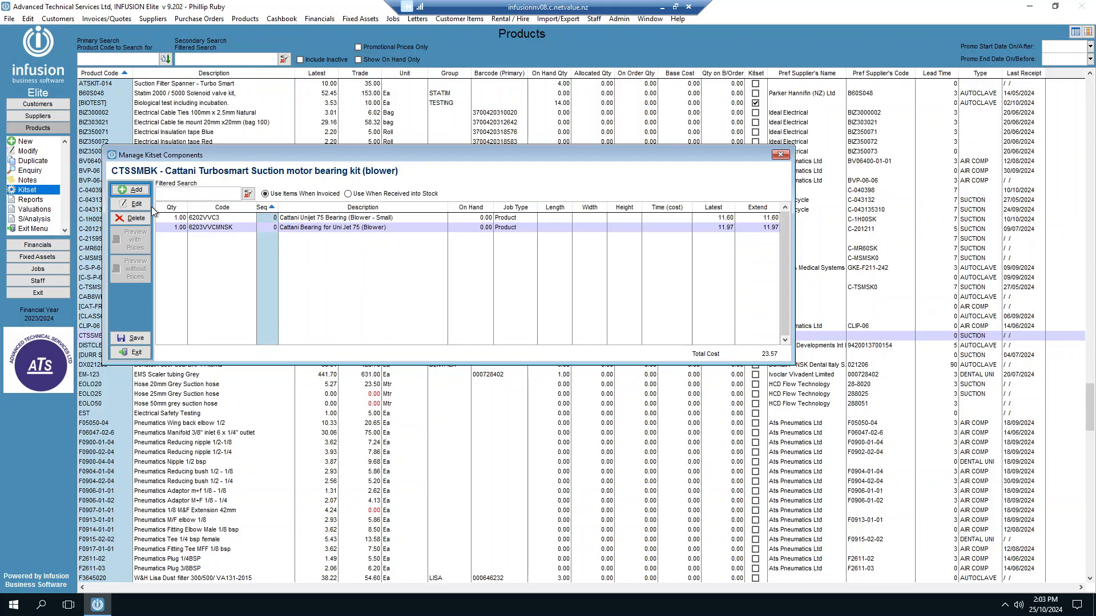
- Add the Viton blower seal 22X32X7-VIT to the kitset with quantity 1
left_click(137, 188)
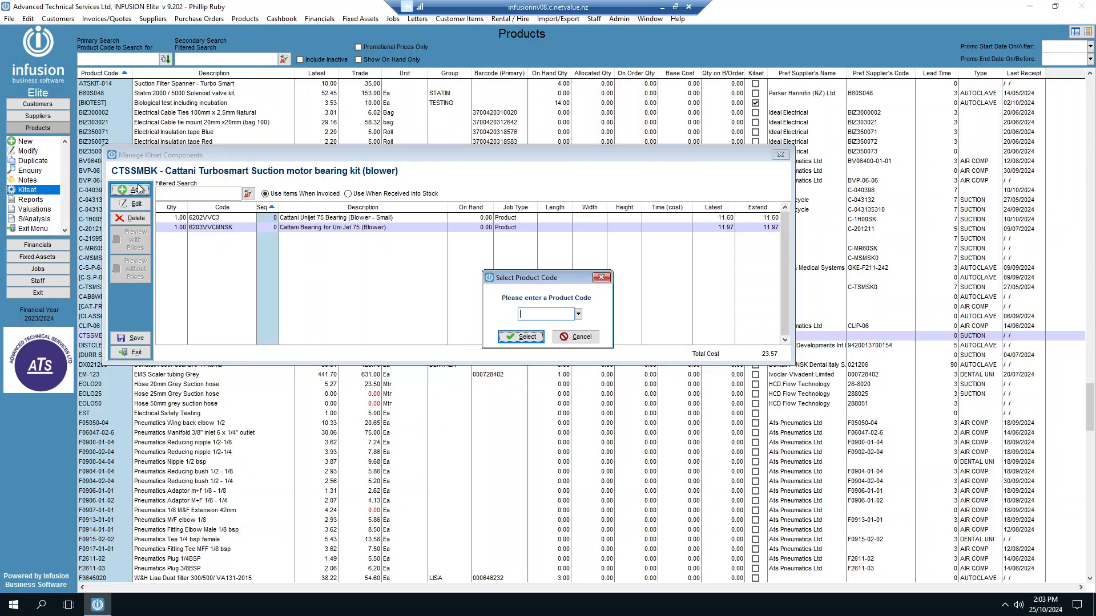
type("22X32")
key("Return")
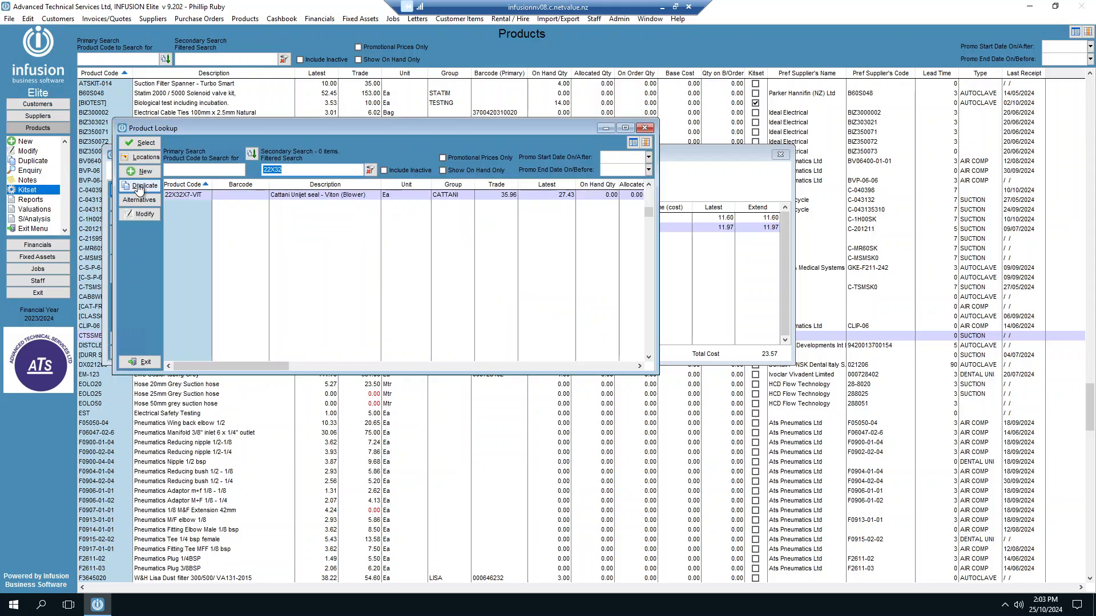
double_click(305, 196)
type("1")
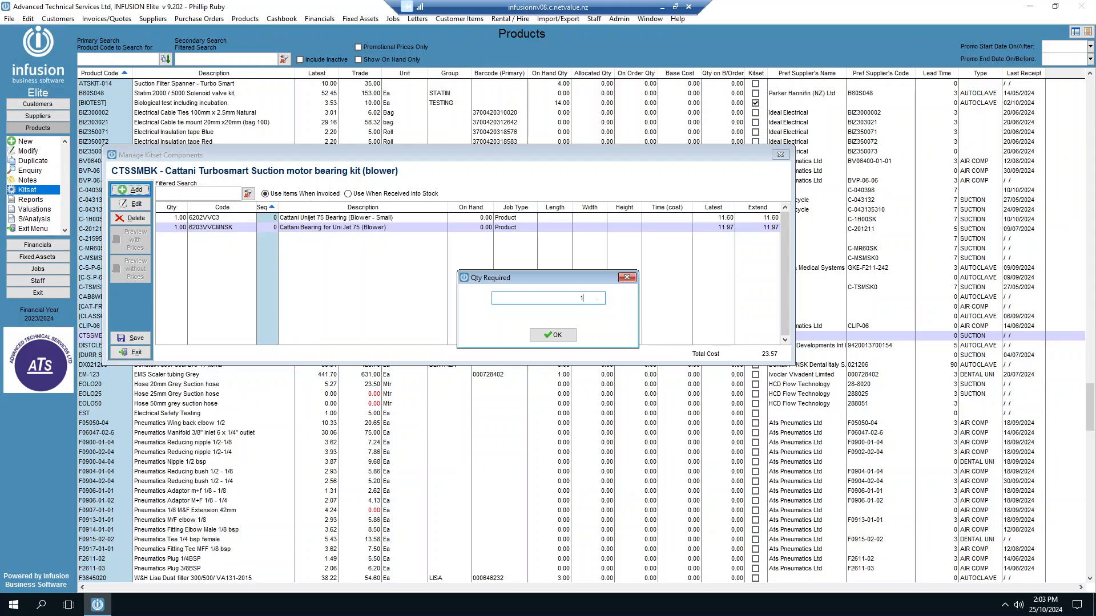
key("Return")
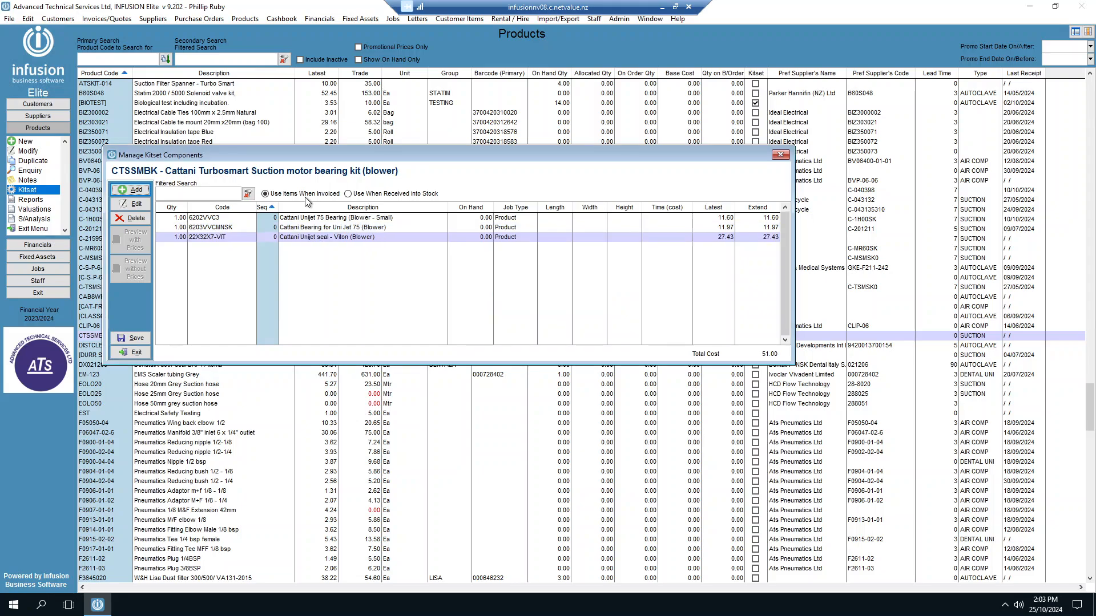
- Save the kitset, agreeing to recost it and recalculate its selling prices
left_click(133, 340)
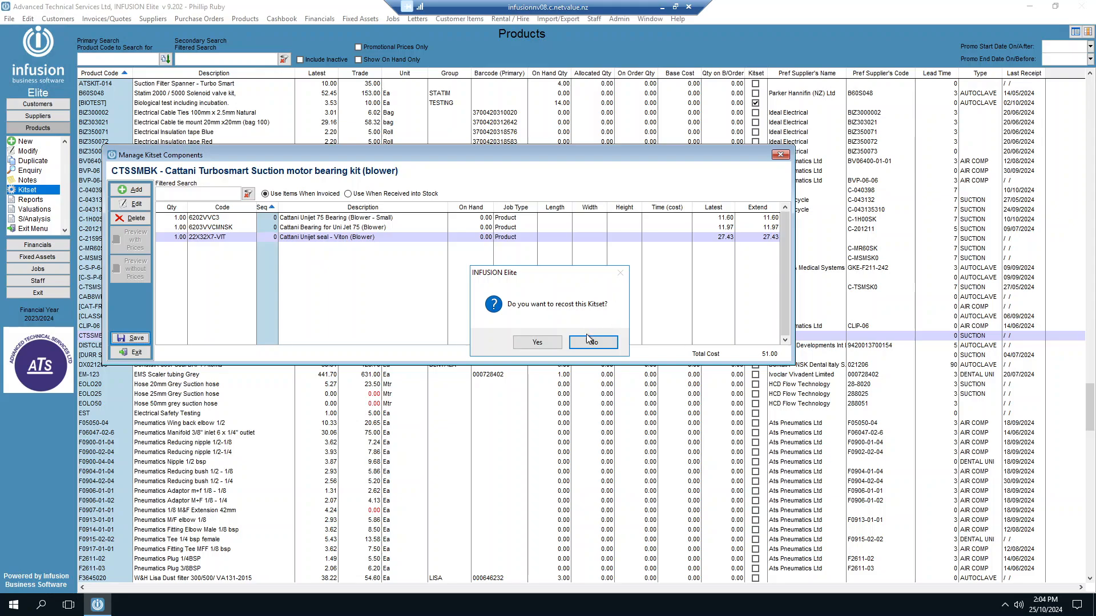
left_click(546, 342)
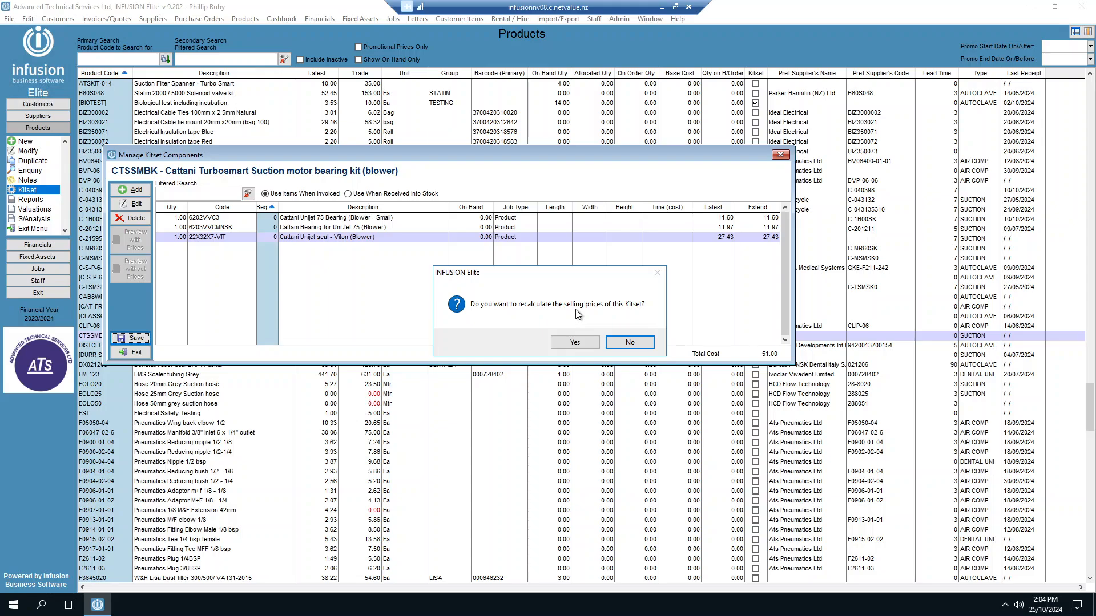
left_click(575, 343)
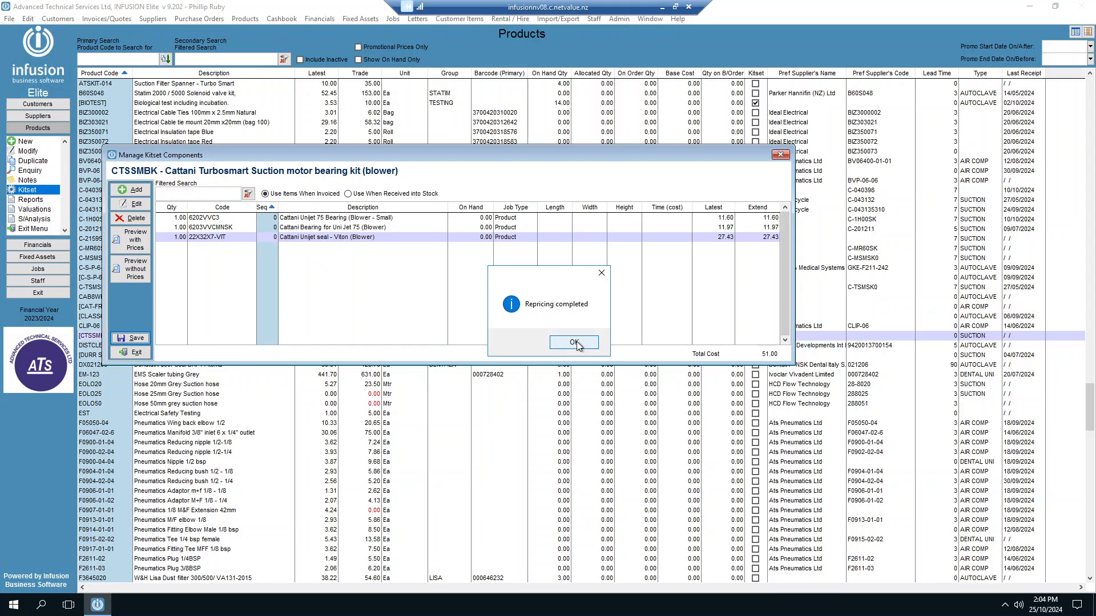
left_click(574, 343)
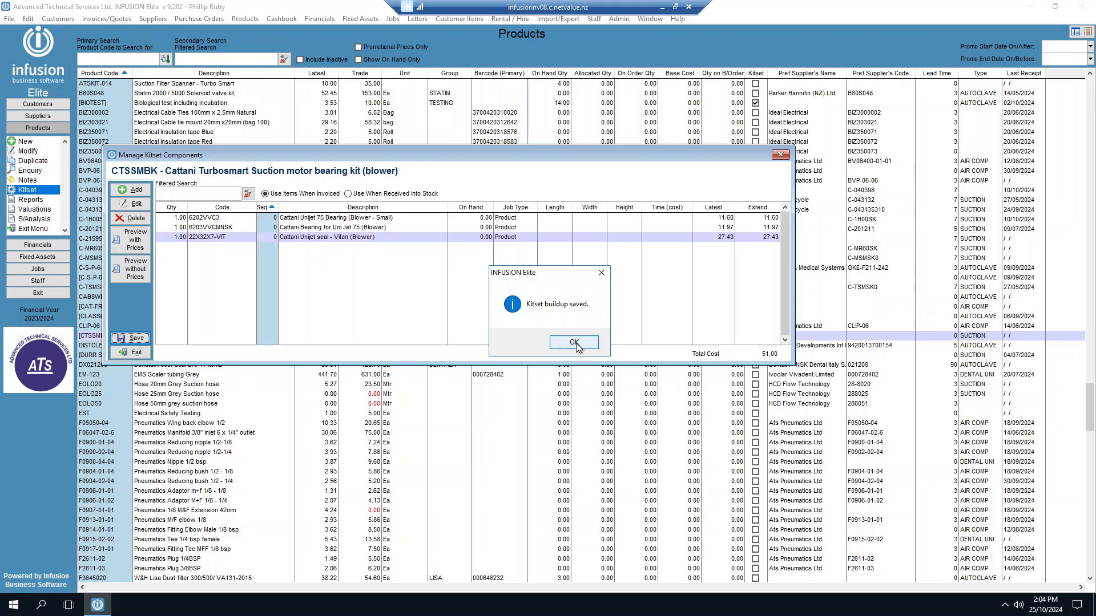
left_click(574, 343)
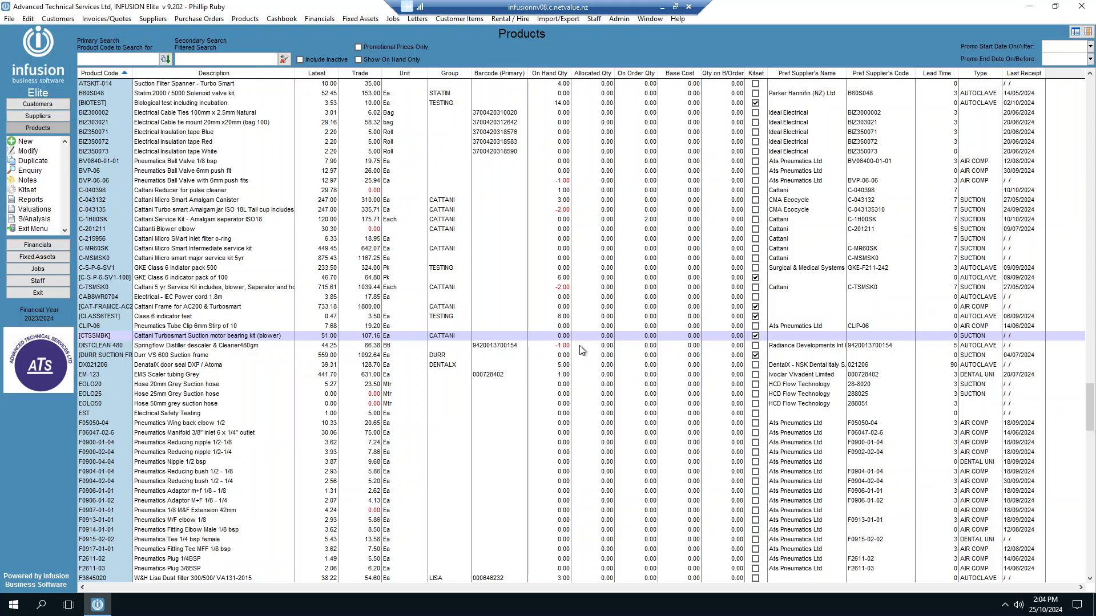